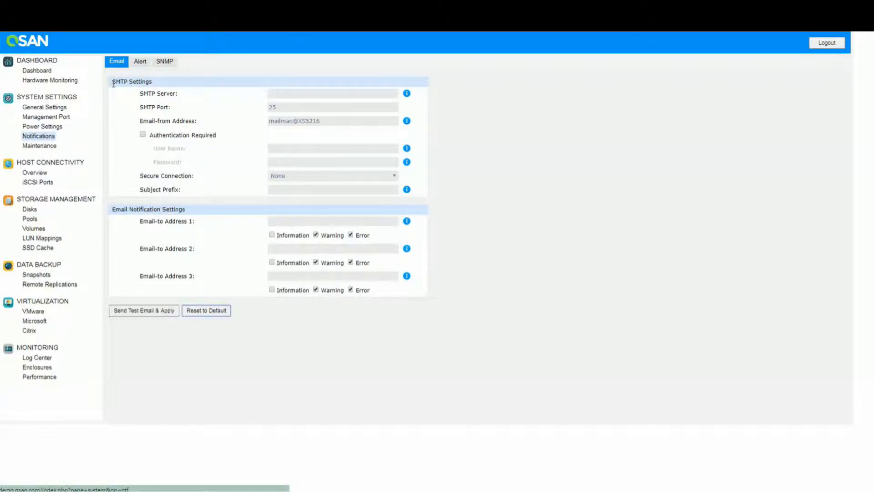
Set the SMTP server to smtp.gmail.com on port 587, with the Gmail address as sender
{"action": "left_click", "coordinate": [304, 95]}
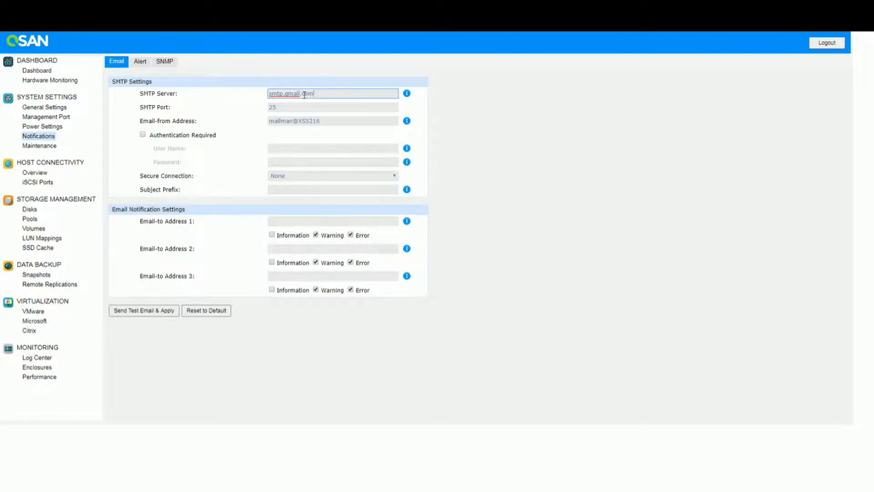
{"action": "left_click", "coordinate": [295, 109]}
{"action": "key", "text": "BackSpace"}
{"action": "key", "text": "BackSpace"}
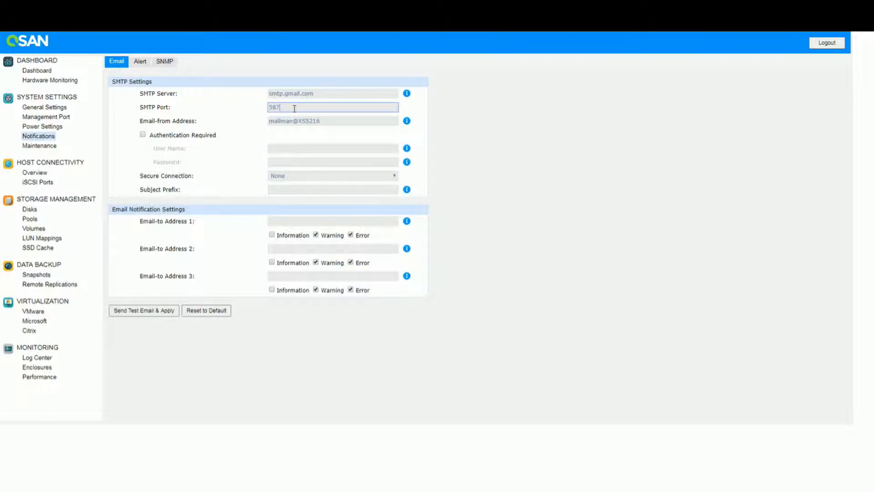
{"action": "left_click_drag", "start_coordinate": [324, 122], "coordinate": [224, 133]}
{"action": "key", "text": "BackSpace"}
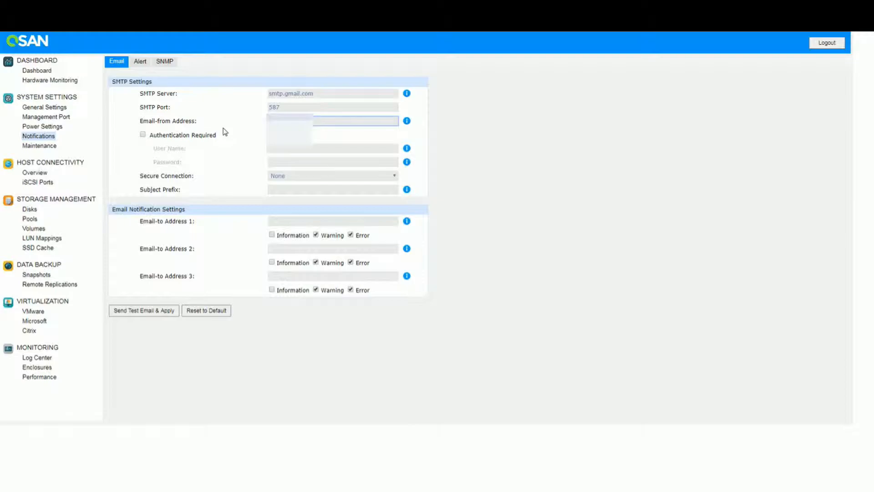
{"action": "type", "text": "@gmail.com"}
Require SMTP authentication, using the Gmail sender address as the user name
{"action": "left_click", "coordinate": [143, 135]}
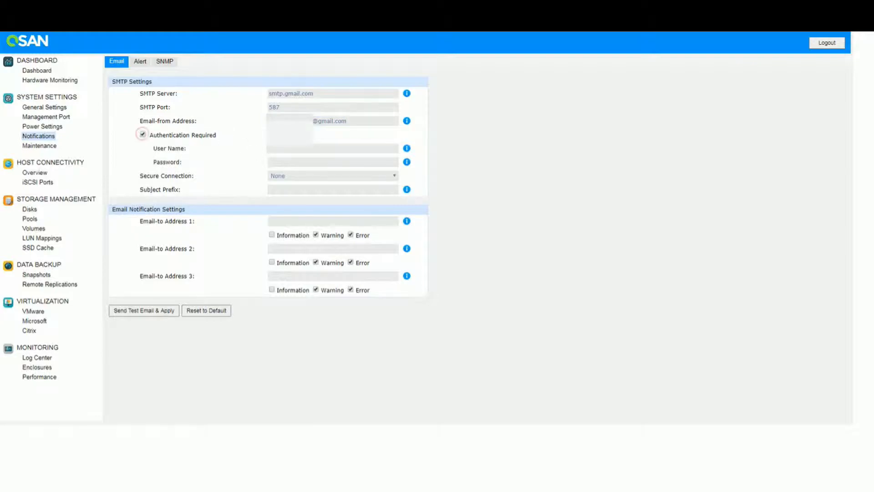
{"action": "left_click_drag", "start_coordinate": [353, 122], "coordinate": [245, 128]}
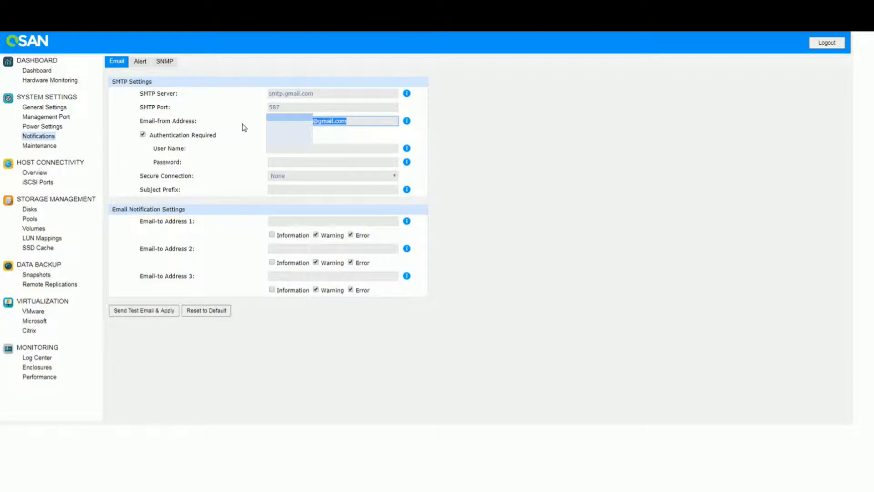
{"action": "left_click", "coordinate": [281, 150]}
{"action": "key", "text": "ctrl+v"}
{"action": "left_click", "coordinate": [237, 156]}
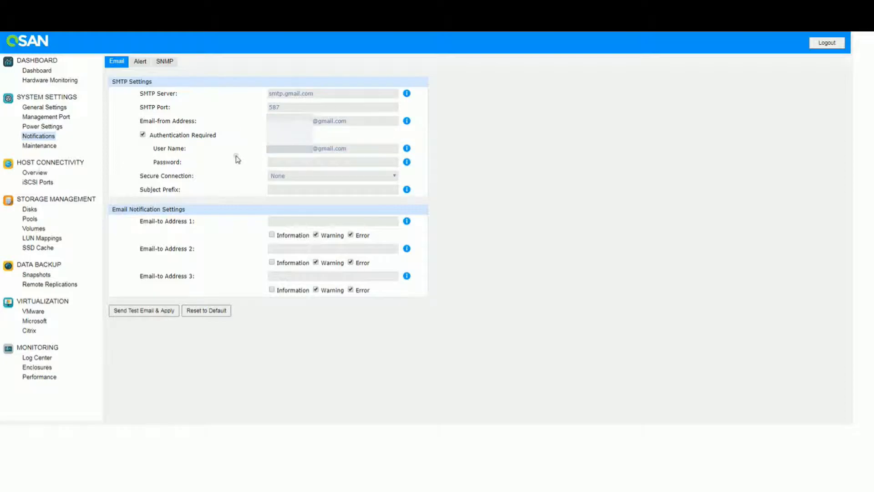
{"action": "left_click", "coordinate": [139, 32]}
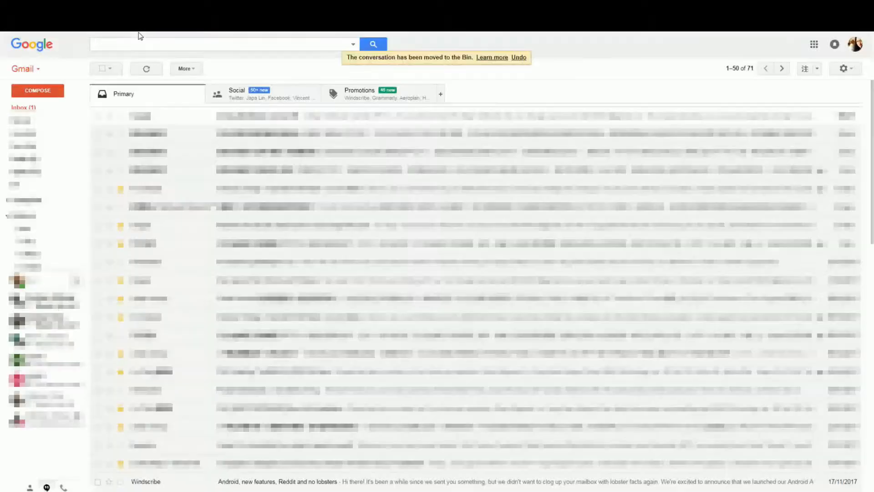
Start 2-Step Verification setup from the account's Signing in to Google settings
{"action": "left_click", "coordinate": [856, 44]}
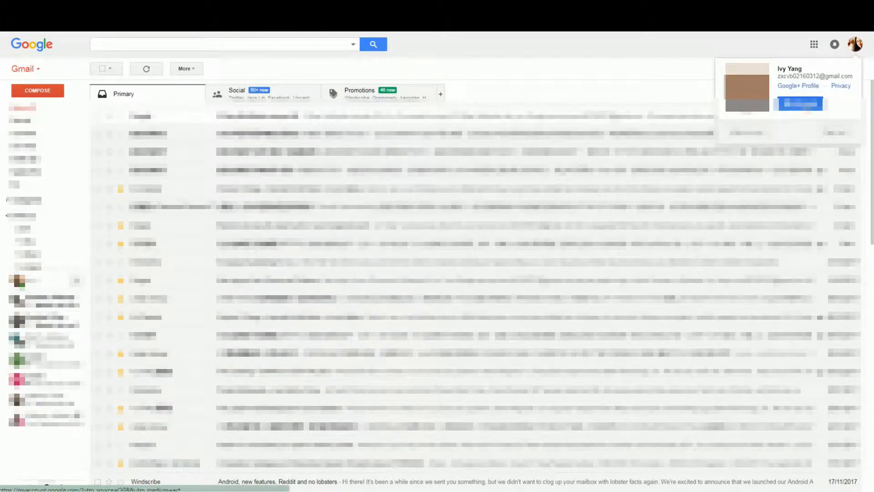
{"action": "left_click", "coordinate": [801, 104]}
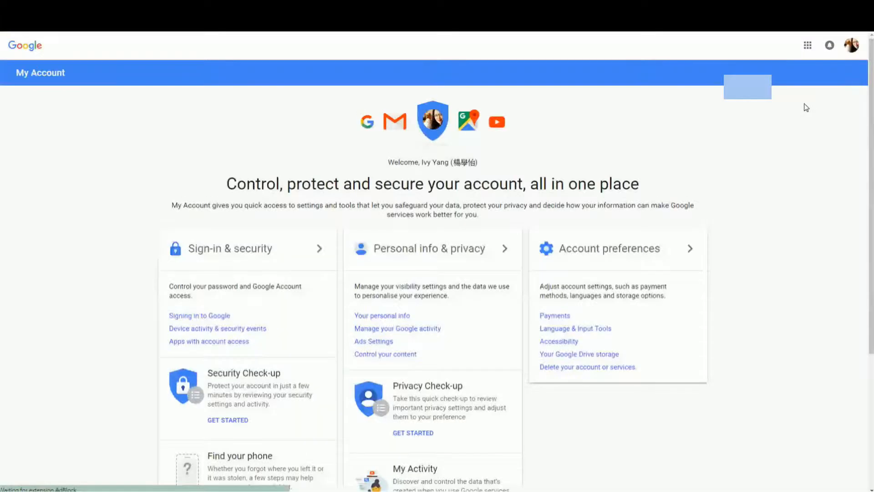
{"action": "left_click", "coordinate": [219, 318]}
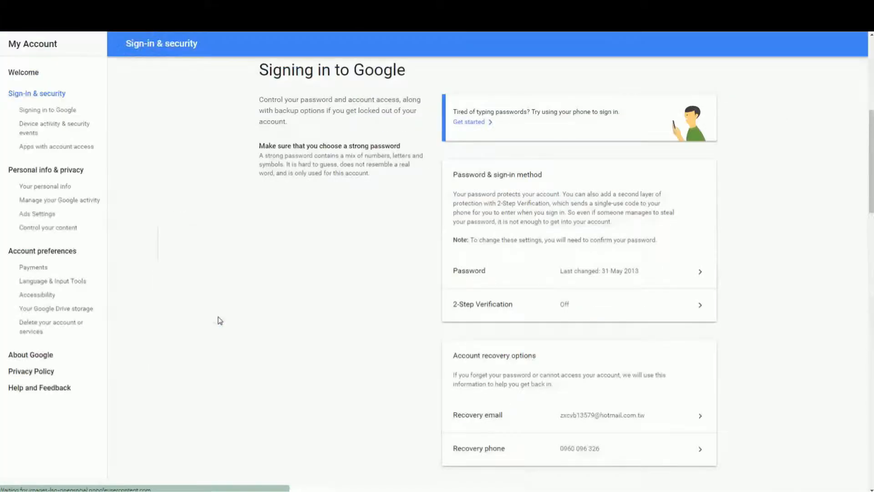
{"action": "left_click", "coordinate": [586, 308]}
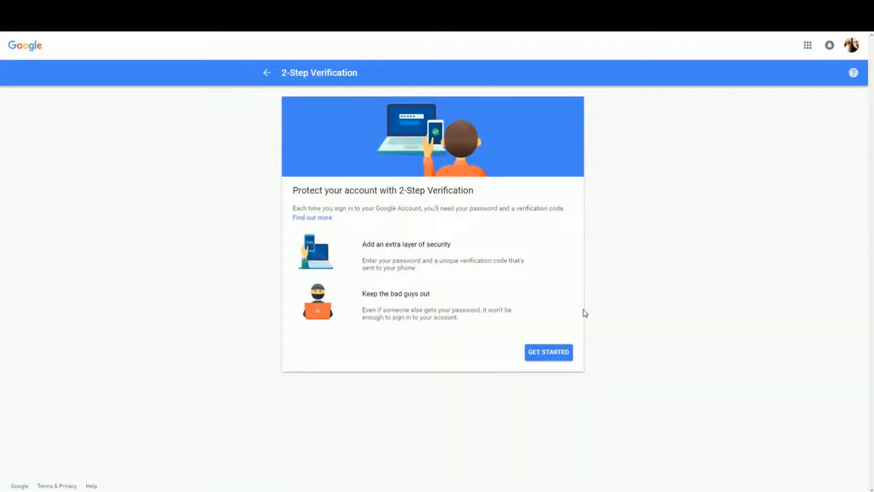
{"action": "left_click", "coordinate": [567, 356]}
Confirm the account password and enable 2-Step Verification using text-message codes to the account phone
{"action": "left_click", "coordinate": [398, 266]}
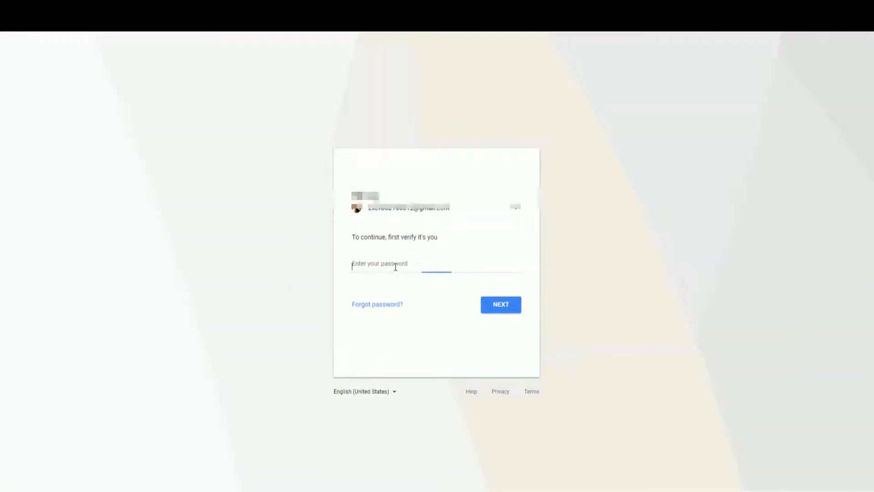
{"action": "type", "text": "••"}
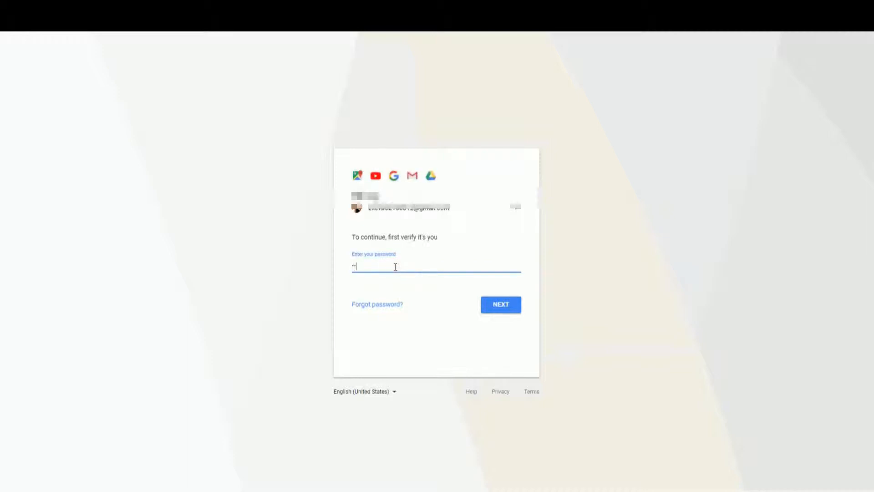
{"action": "type", "text": "••••••"}
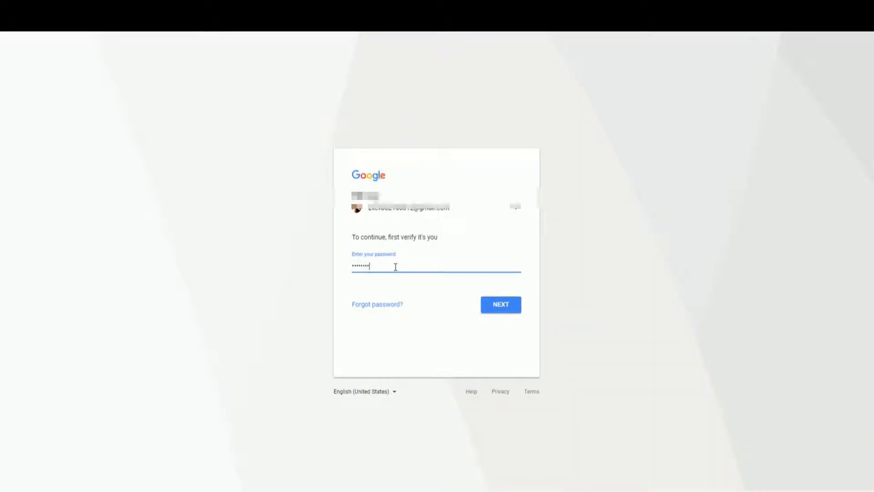
{"action": "left_click", "coordinate": [504, 306]}
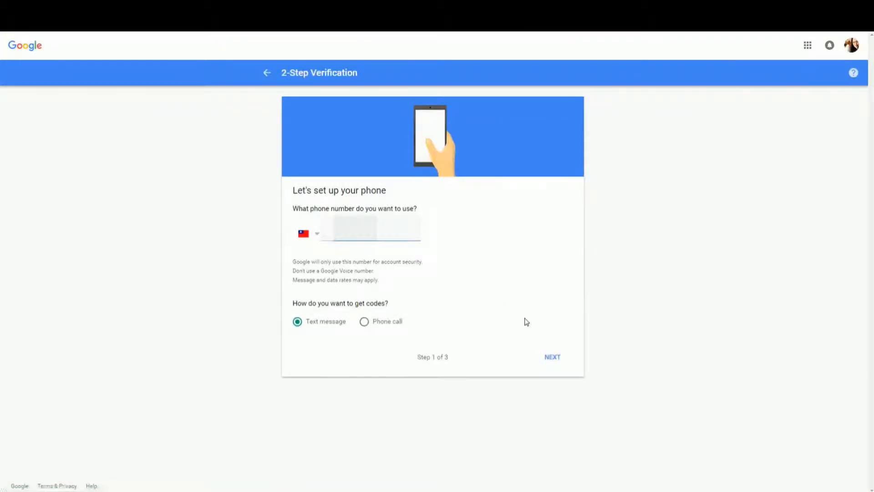
{"action": "left_click", "coordinate": [552, 358]}
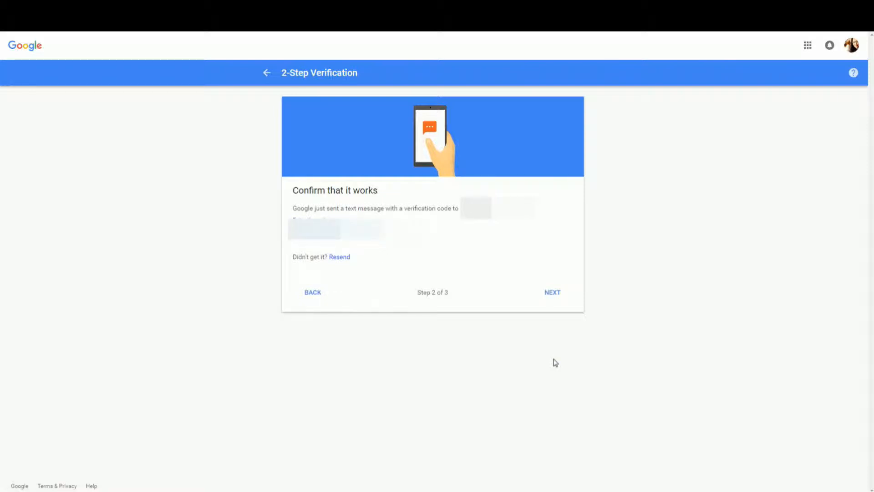
{"action": "left_click", "coordinate": [553, 298]}
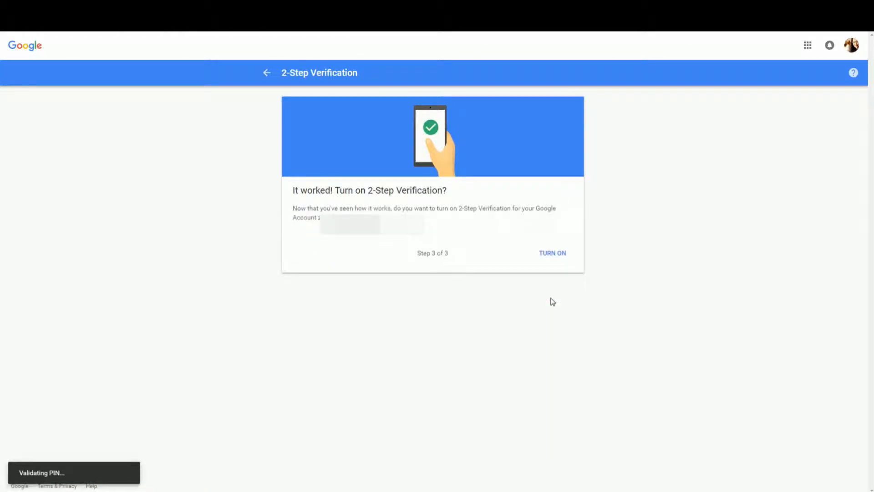
{"action": "left_click", "coordinate": [551, 252]}
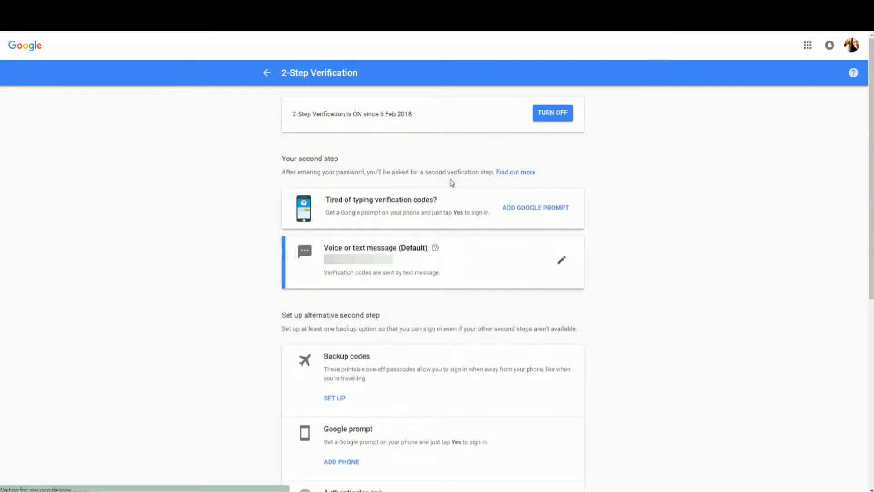
Open App passwords under Sign-in & security, re-verifying with the account password and an SMS code
{"action": "left_click", "coordinate": [267, 73]}
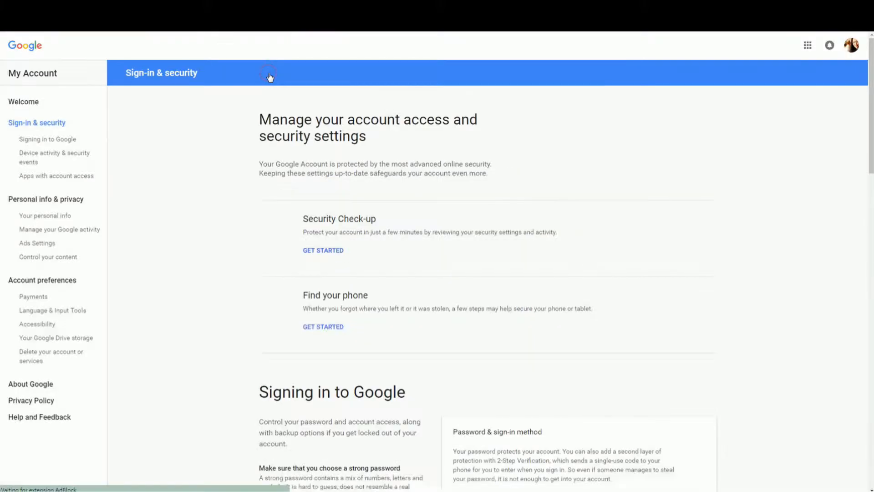
{"action": "scroll", "coordinate": [504, 351], "scroll_direction": "down", "scroll_amount": 4}
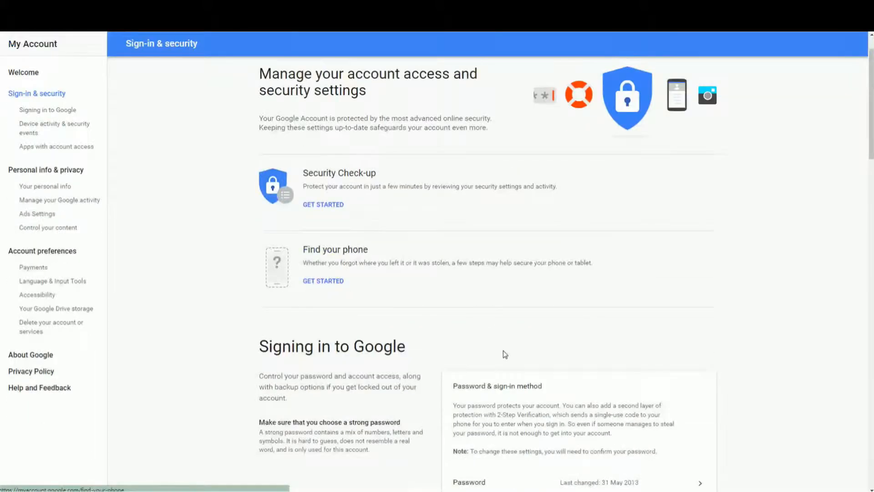
{"action": "left_click", "coordinate": [605, 419]}
{"action": "left_click", "coordinate": [415, 267]}
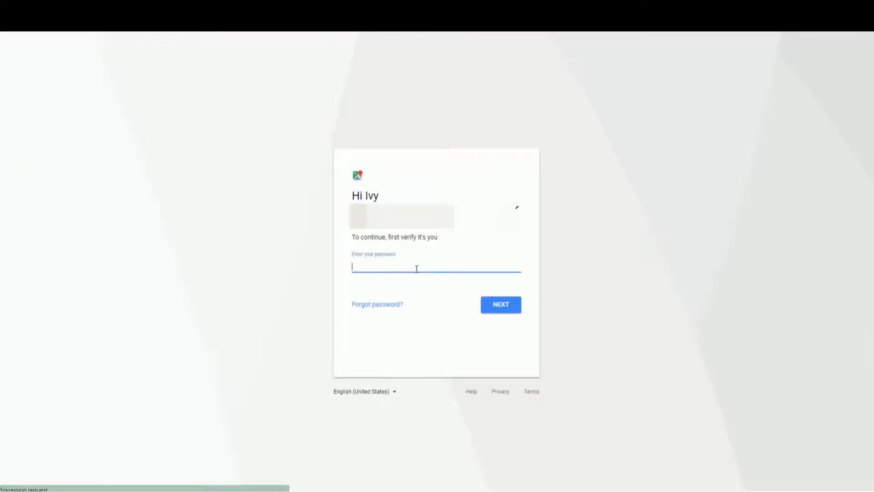
{"action": "type", "text": "•"}
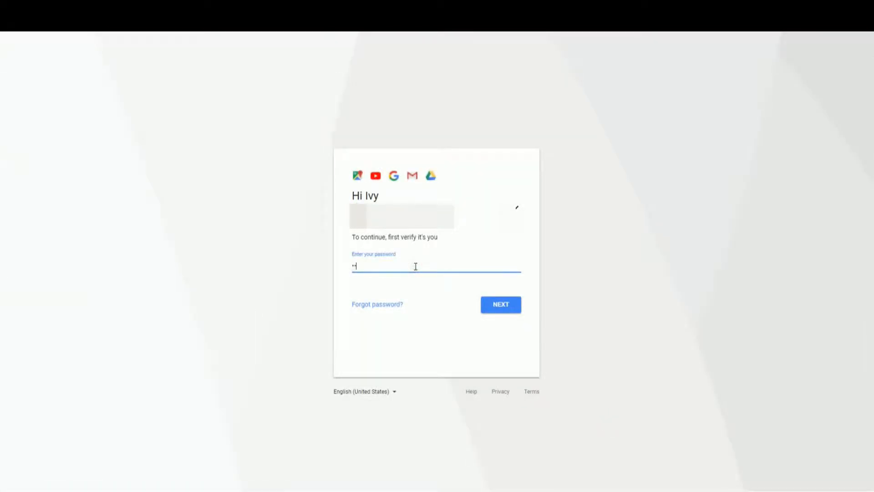
{"action": "key", "text": "BackSpace"}
{"action": "key", "text": "BackSpace"}
{"action": "key", "text": "BackSpace"}
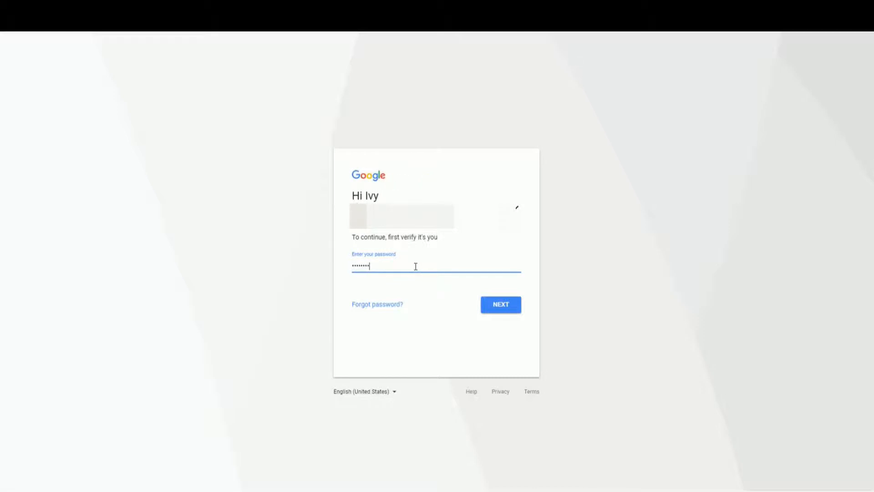
{"action": "left_click", "coordinate": [496, 307]}
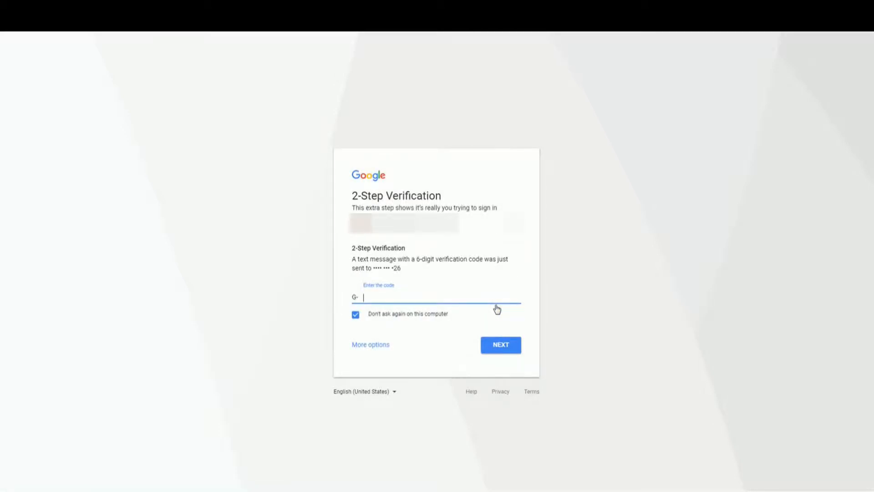
{"action": "left_click", "coordinate": [492, 347]}
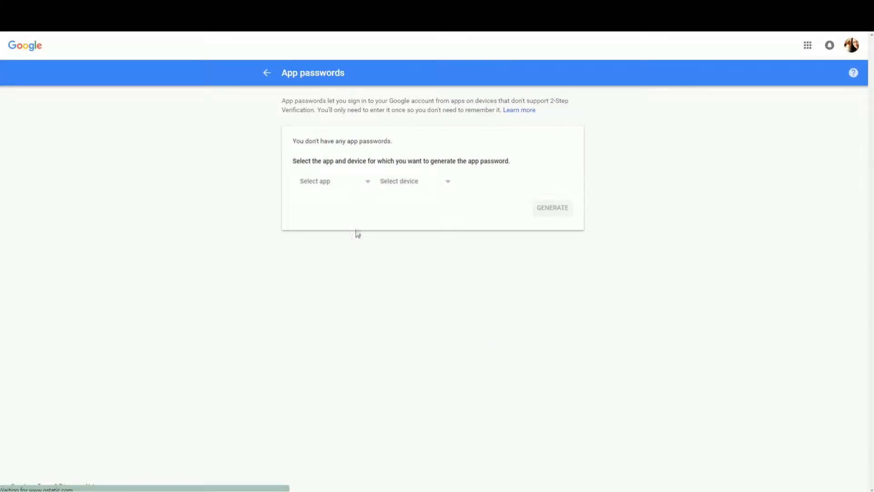
Generate an app password for a custom app named SAN
{"action": "left_click", "coordinate": [340, 182]}
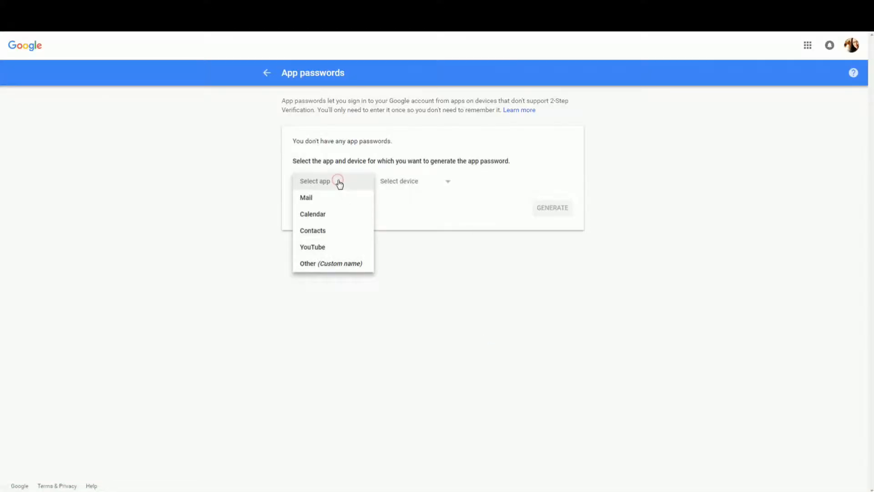
{"action": "left_click", "coordinate": [337, 265]}
{"action": "type", "text": "SN"}
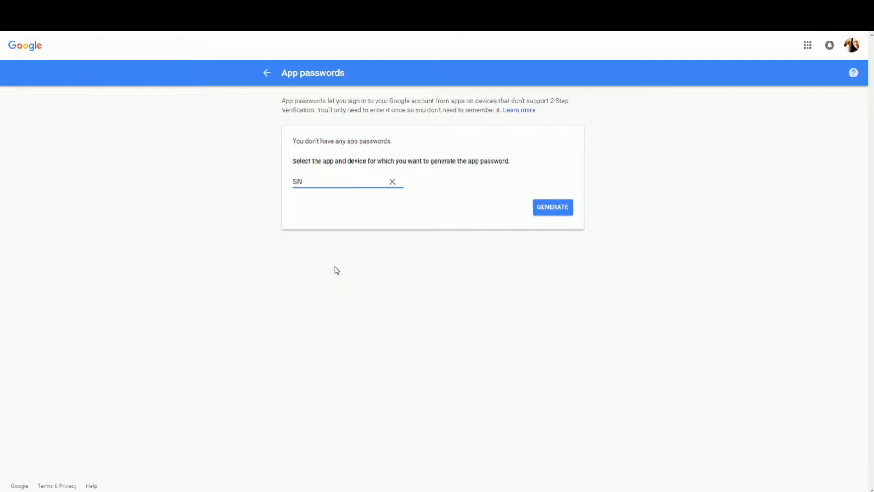
{"action": "key", "text": "BackSpace"}
{"action": "type", "text": "AN"}
{"action": "left_click", "coordinate": [564, 211]}
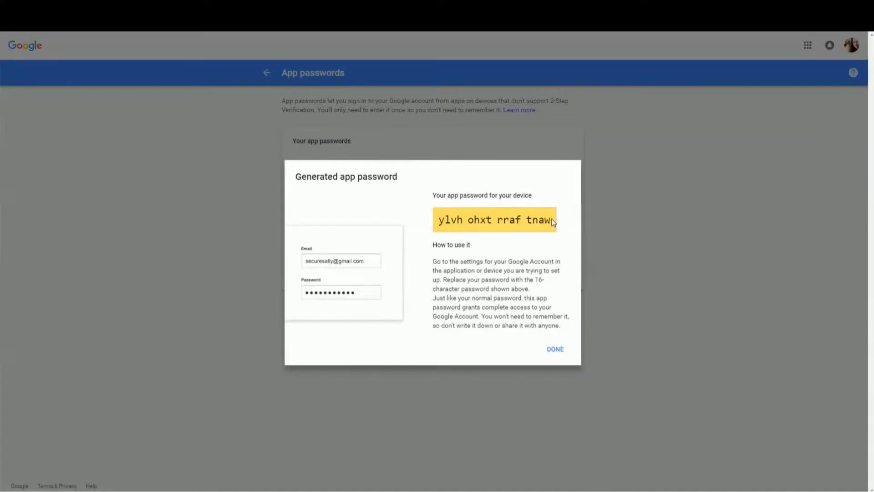
Copy the generated 16-character app password and return to the QSAN password field
{"action": "left_click_drag", "start_coordinate": [553, 222], "coordinate": [432, 221]}
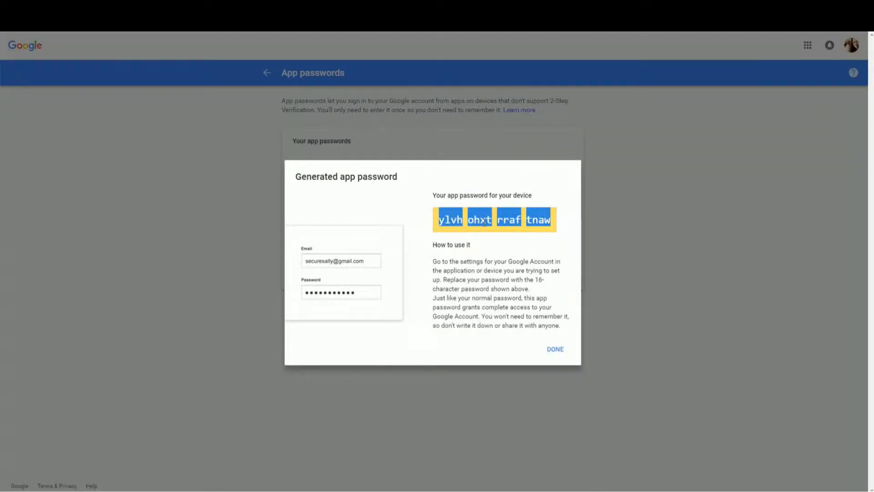
{"action": "right_click", "coordinate": [451, 219]}
{"action": "left_click", "coordinate": [469, 223]}
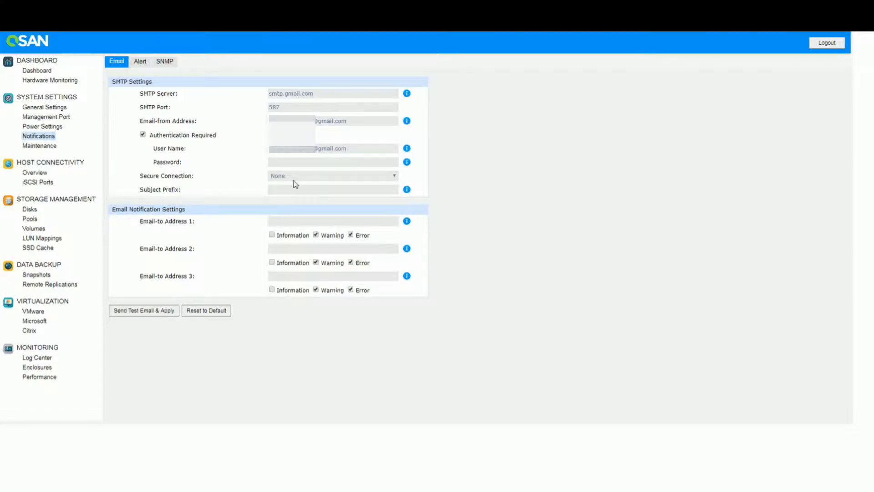
{"action": "left_click", "coordinate": [291, 162]}
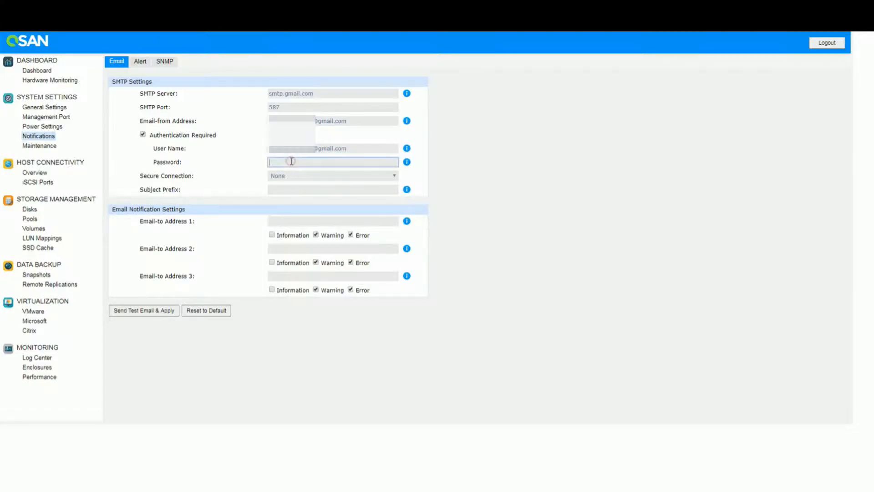
Paste the app password as the SMTP password and set Secure Connection to TLS
{"action": "right_click", "coordinate": [292, 161]}
{"action": "left_click", "coordinate": [304, 204]}
{"action": "left_click", "coordinate": [298, 176]}
{"action": "left_click", "coordinate": [294, 201]}
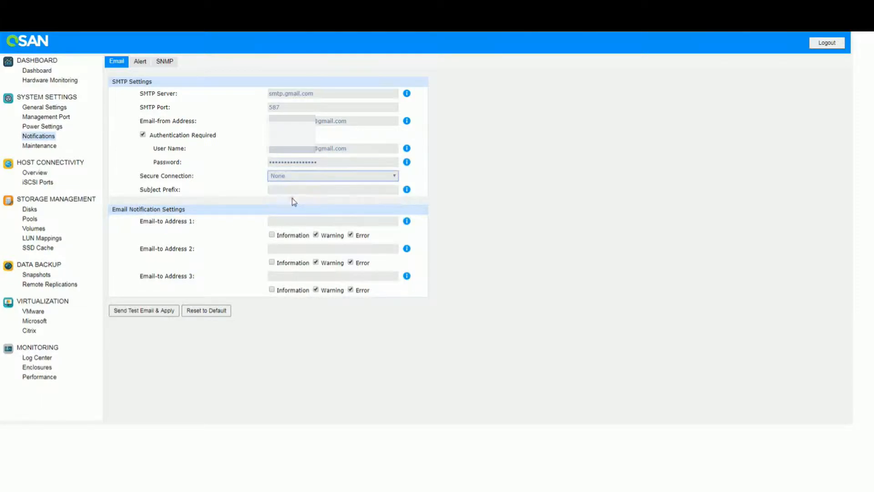
Make the Gmail address the first recipient, then apply and send a test email
{"action": "left_click_drag", "start_coordinate": [353, 149], "coordinate": [256, 147]}
{"action": "left_click", "coordinate": [286, 220]}
{"action": "key", "text": "ctrl+v"}
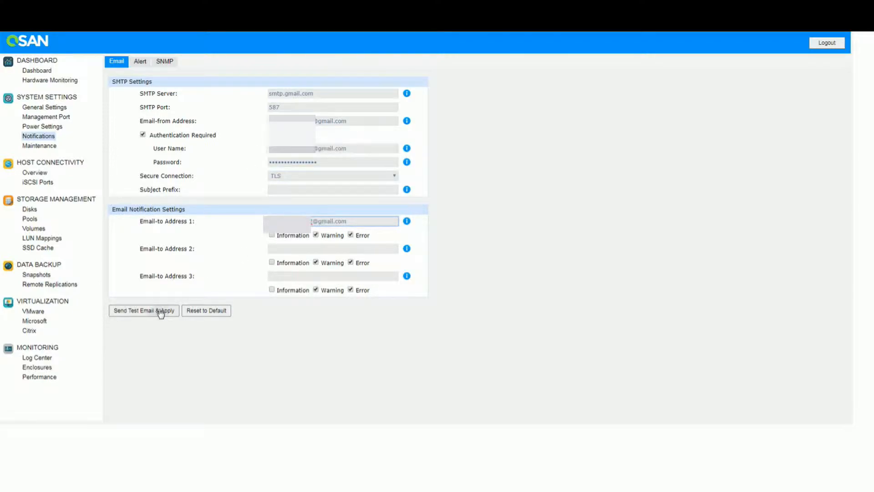
{"action": "left_click", "coordinate": [160, 313]}
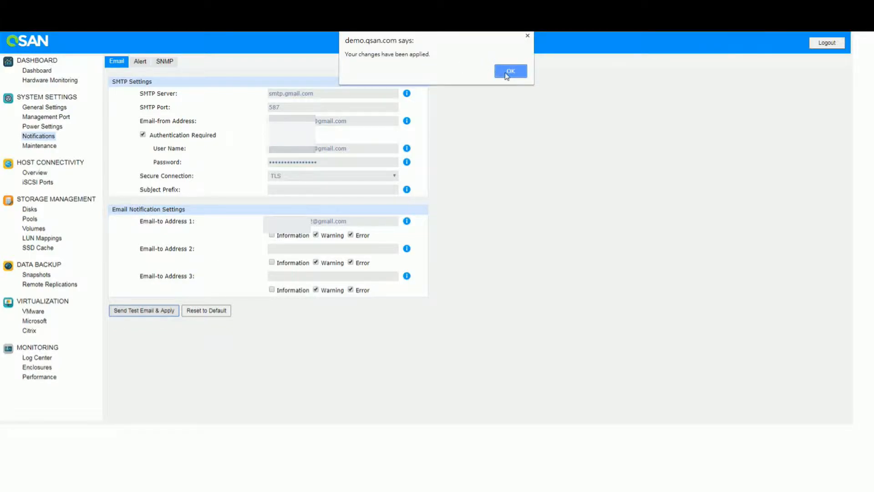
{"action": "left_click", "coordinate": [509, 72]}
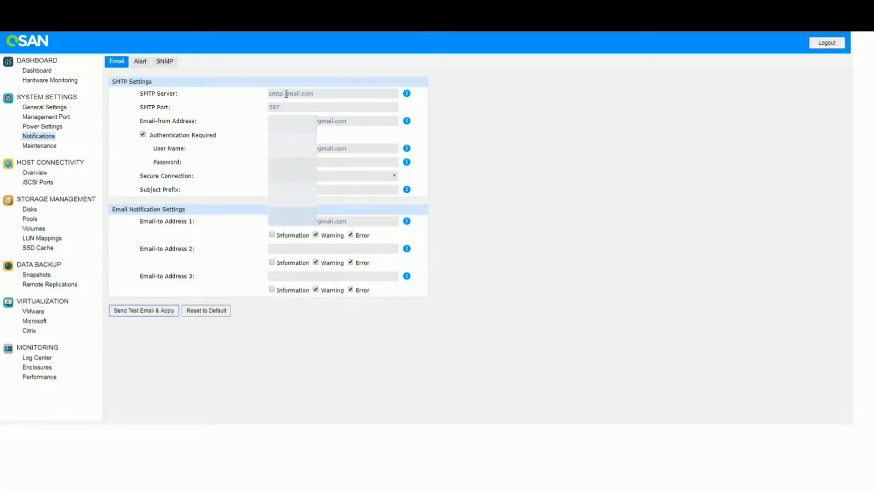
Change the SMTP server to smtp.mail.yahoo.com and the sender to the Yahoo address
{"action": "left_click", "coordinate": [286, 94]}
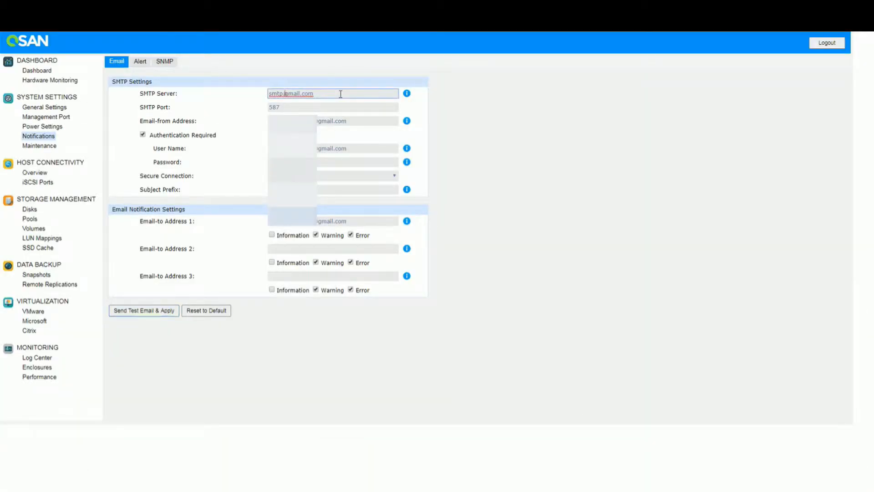
{"action": "key", "text": "Delete"}
{"action": "key", "text": "Delete"}
{"action": "key", "text": "Delete"}
{"action": "key", "text": "Delete"}
{"action": "key", "text": "Delete"}
{"action": "type", "text": "mail.yahoo"}
{"action": "left_click_drag", "start_coordinate": [334, 122], "coordinate": [226, 126]}
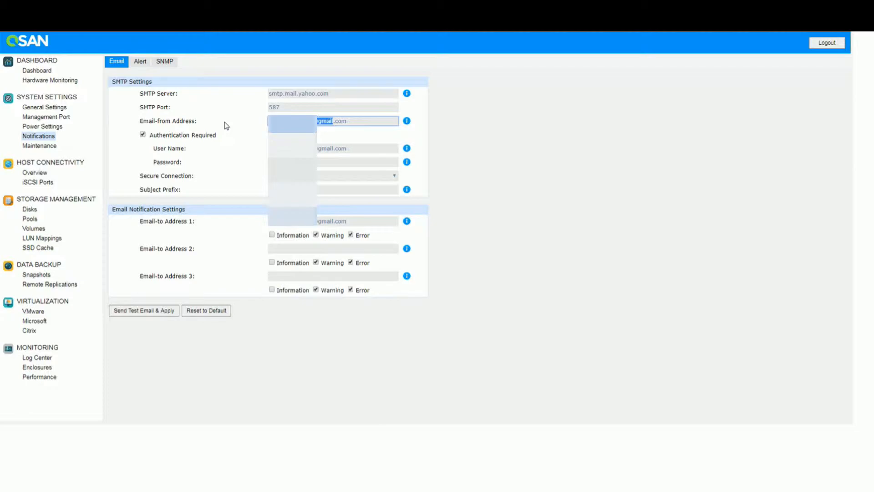
{"action": "type", "text": "qsan"}
{"action": "left_click", "coordinate": [226, 125]}
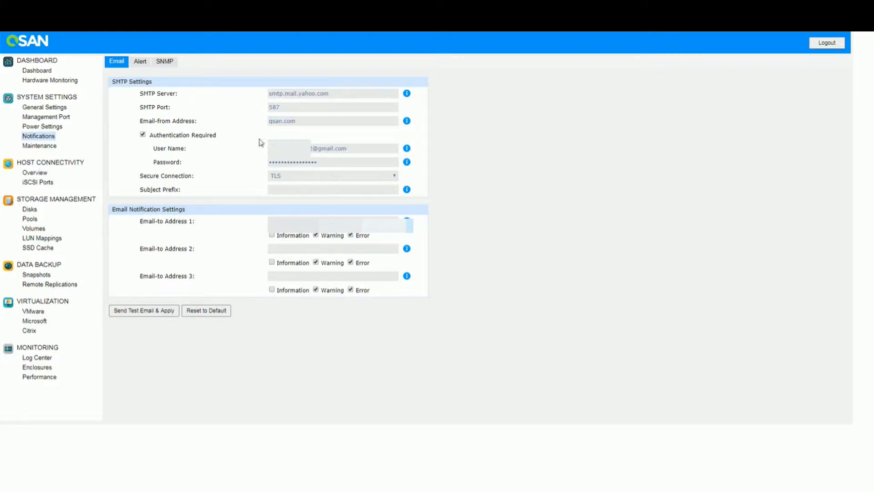
{"action": "left_click", "coordinate": [283, 122]}
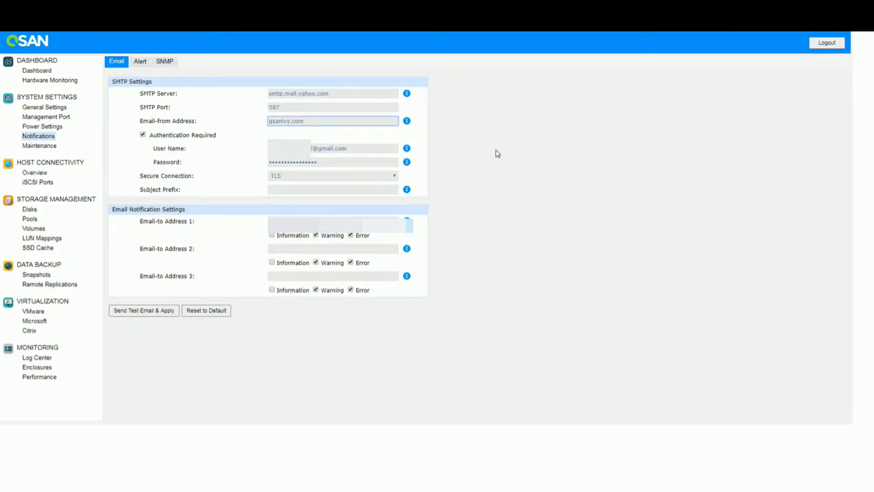
Use the Yahoo address as user name and enter the Yahoo account password
{"action": "left_click_drag", "start_coordinate": [334, 118], "coordinate": [247, 121]}
{"action": "key", "text": "ctrl+c"}
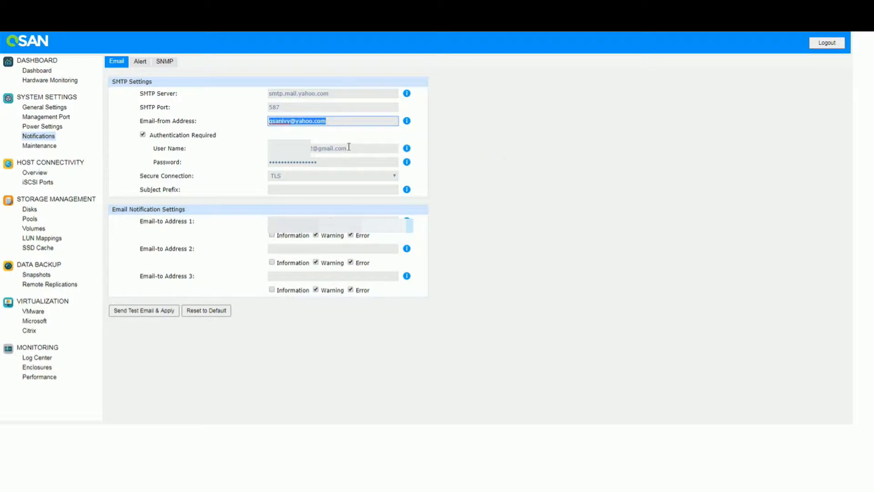
{"action": "key", "text": "Tab"}
{"action": "key", "text": "ctrl+v"}
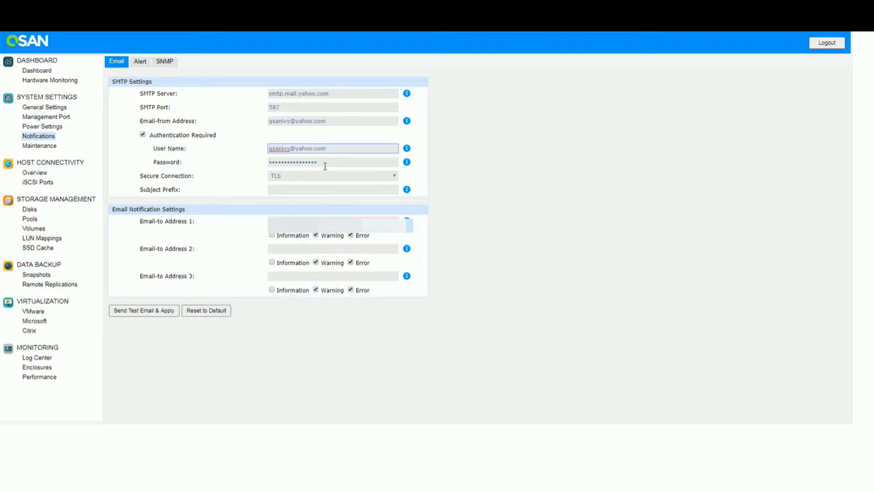
{"action": "left_click_drag", "start_coordinate": [326, 164], "coordinate": [215, 162]}
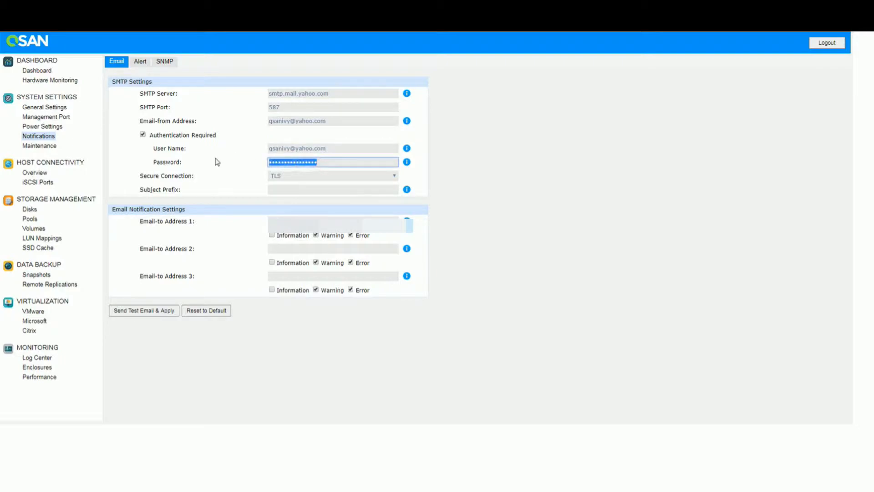
{"action": "type", "text": "•"}
In Yahoo Account security, allow less secure app sign-in after passing the reCAPTCHA check
{"action": "left_click", "coordinate": [308, 190]}
{"action": "left_click", "coordinate": [209, 190]}
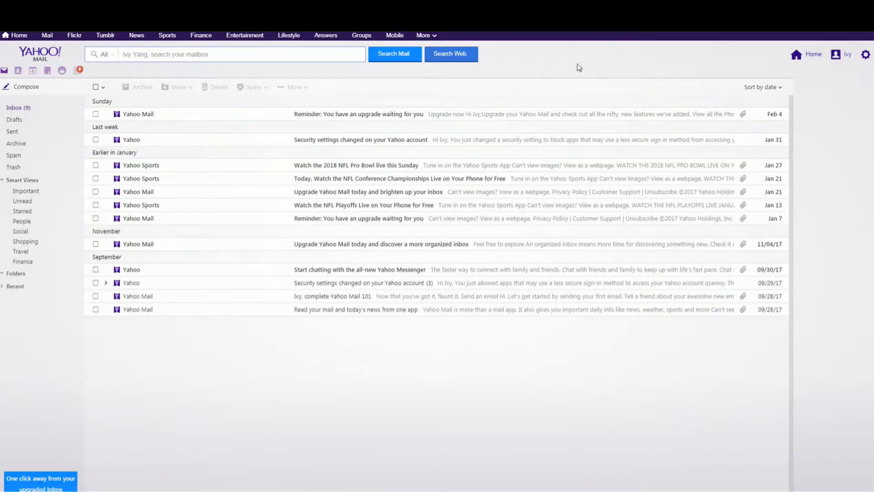
{"action": "left_click", "coordinate": [837, 55]}
{"action": "left_click", "coordinate": [772, 88]}
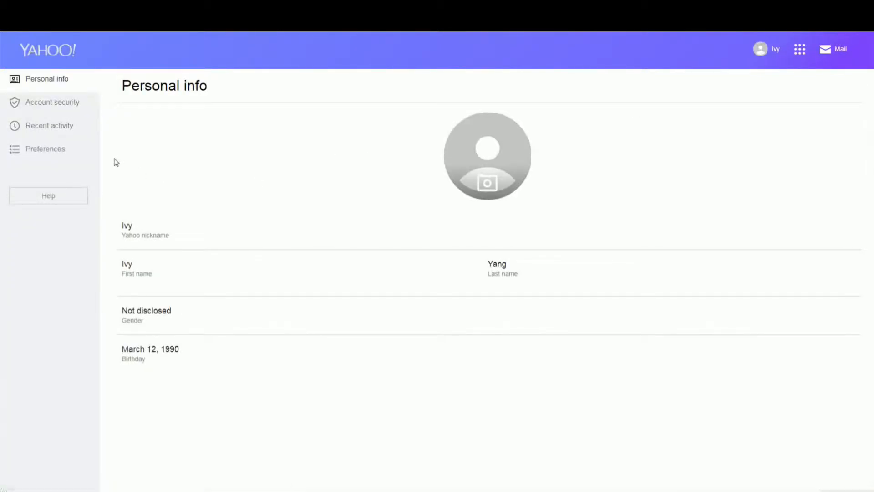
{"action": "left_click", "coordinate": [54, 105]}
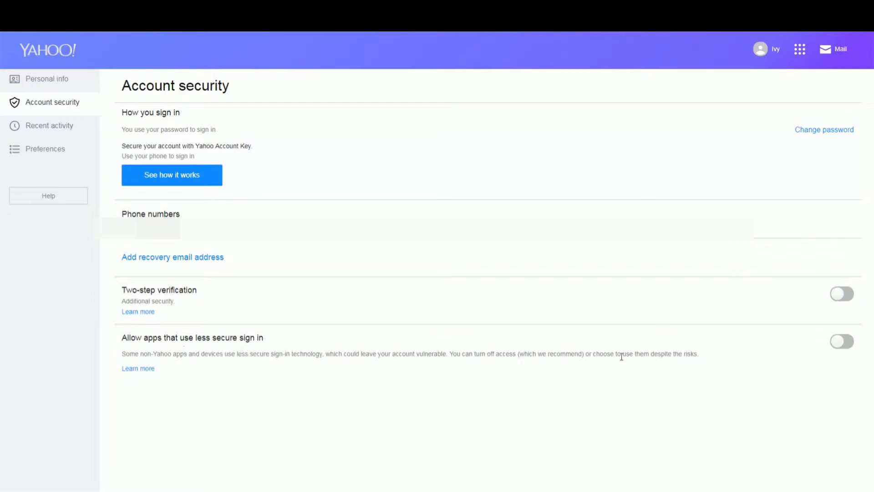
{"action": "left_click", "coordinate": [841, 342]}
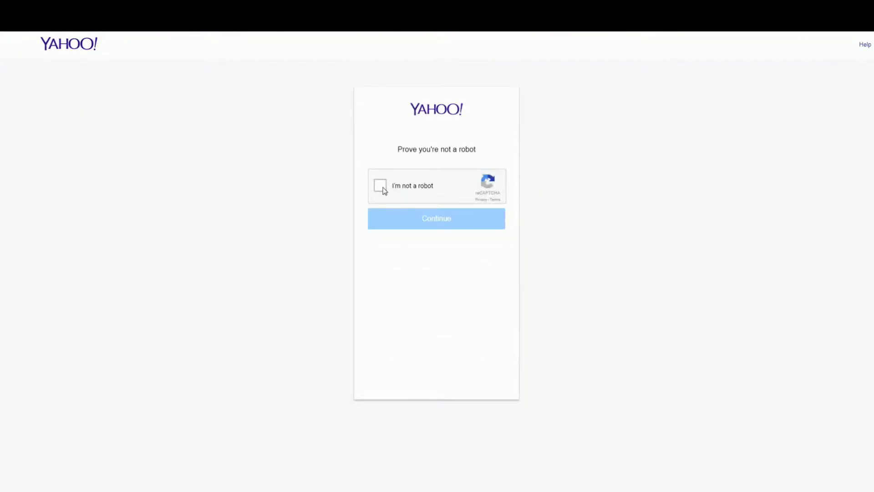
{"action": "left_click", "coordinate": [383, 189]}
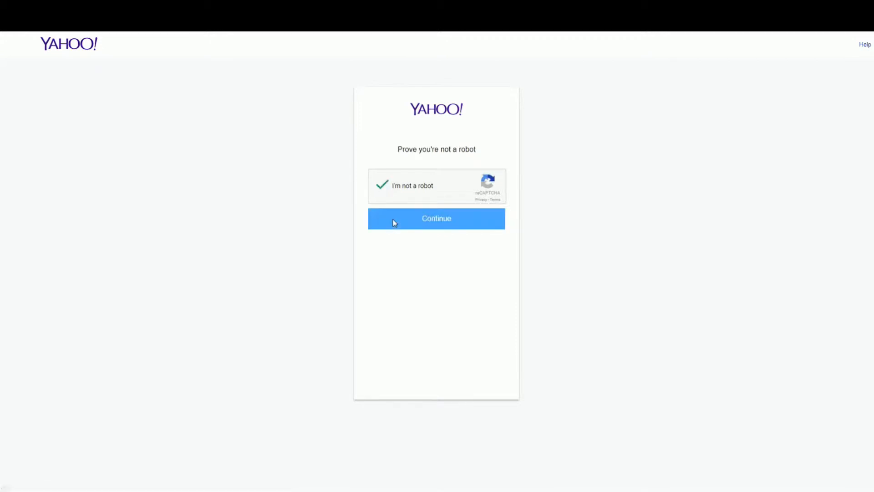
{"action": "left_click", "coordinate": [394, 223]}
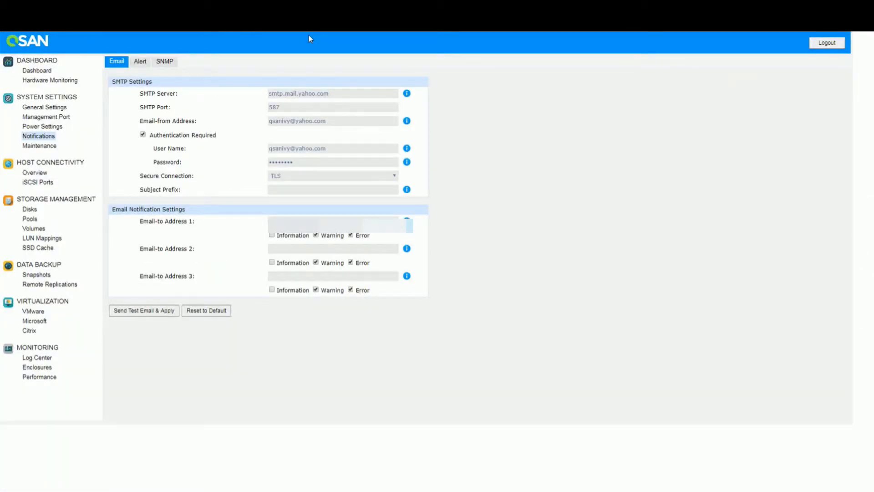
Copy the Yahoo user name into Email-to Address 1, then apply and send a test email
{"action": "triple_click", "coordinate": [279, 147]}
{"action": "key", "text": "ctrl+c"}
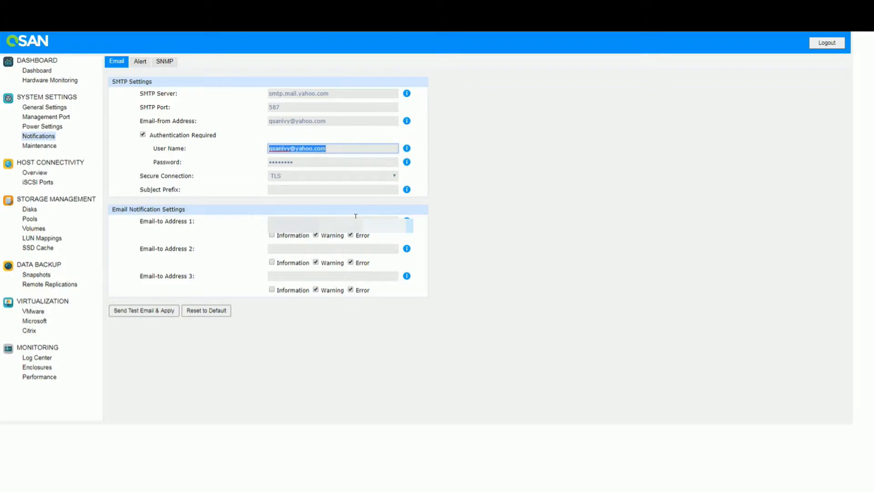
{"action": "left_click", "coordinate": [356, 219]}
{"action": "key", "text": "ctrl+v"}
{"action": "left_click", "coordinate": [131, 310]}
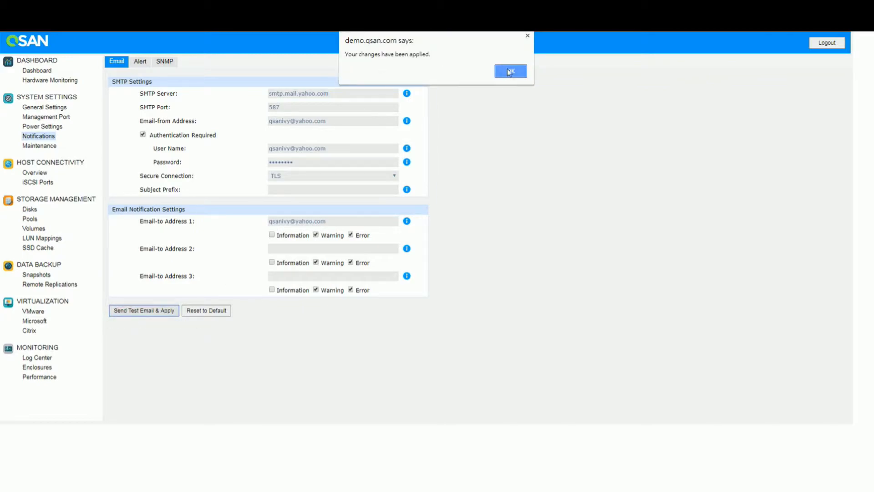
{"action": "left_click", "coordinate": [508, 71]}
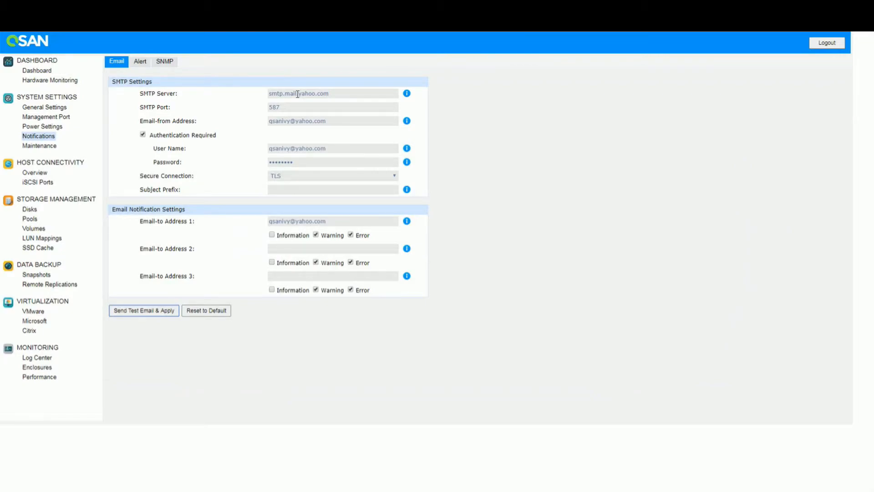
Change the SMTP server to smtp-mail.outlook.com
{"action": "left_click", "coordinate": [285, 95]}
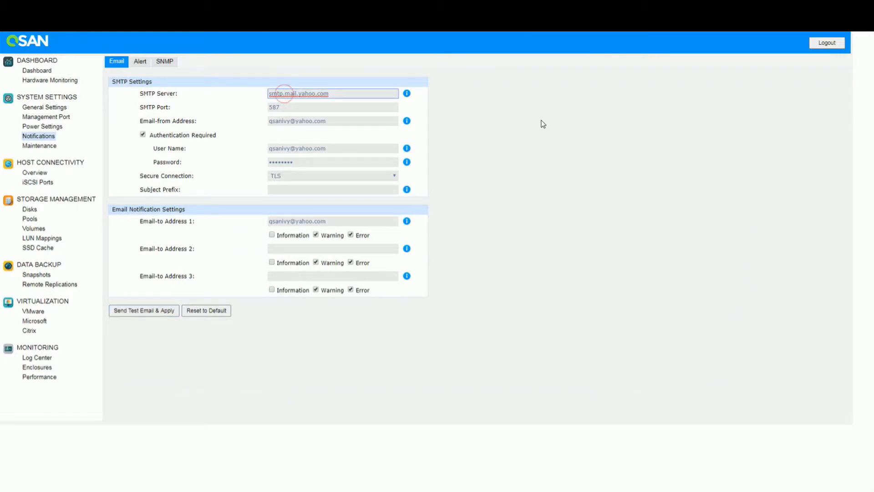
{"action": "key", "text": "BackSpace"}
{"action": "type", "text": "-"}
{"action": "key", "text": "Delete"}
{"action": "key", "text": "Delete"}
{"action": "key", "text": "Delete"}
{"action": "key", "text": "Delete"}
{"action": "key", "text": "Delete"}
{"action": "type", "text": "outloo"}
Enter the company work address as sender, user name and first recipient, and retype the password
{"action": "left_click_drag", "start_coordinate": [329, 121], "coordinate": [228, 125]}
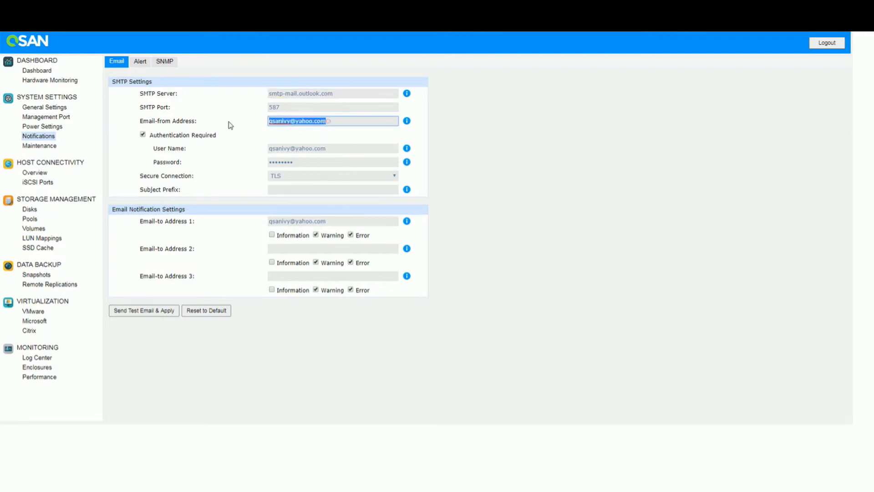
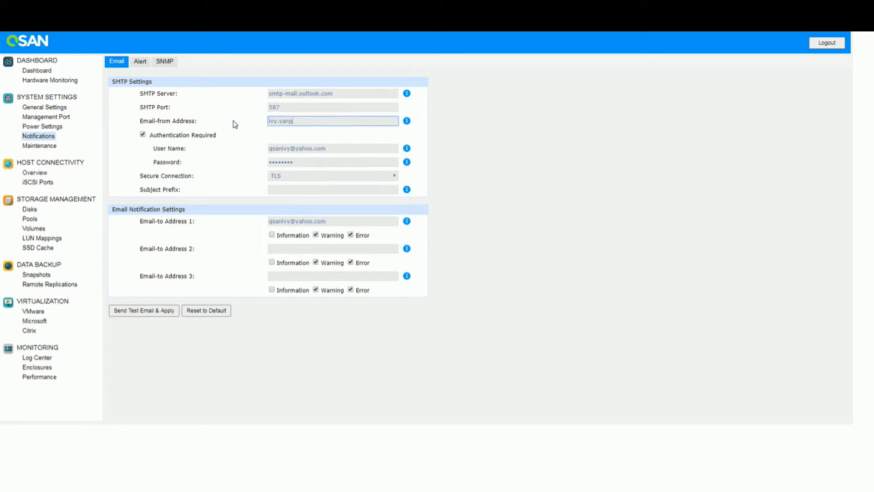
{"action": "left_click_drag", "start_coordinate": [336, 121], "coordinate": [238, 124]}
{"action": "key", "text": "ctrl+c"}
{"action": "left_click_drag", "start_coordinate": [334, 148], "coordinate": [244, 167]}
{"action": "key", "text": "ctrl+v"}
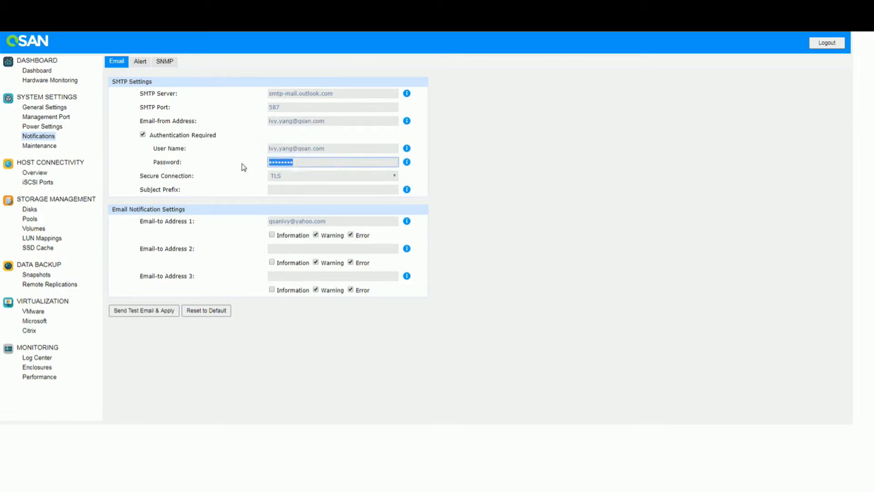
{"action": "type", "text": "***"}
{"action": "left_click_drag", "start_coordinate": [336, 222], "coordinate": [205, 222]}
{"action": "key", "text": "ctrl+v"}
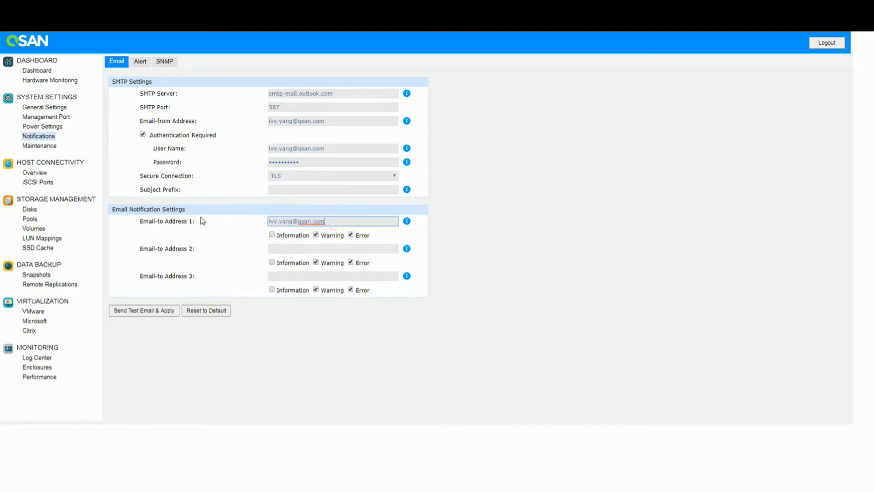
Apply the Outlook SMTP settings with a test email and acknowledge the changes-applied notice
{"action": "left_click", "coordinate": [127, 316]}
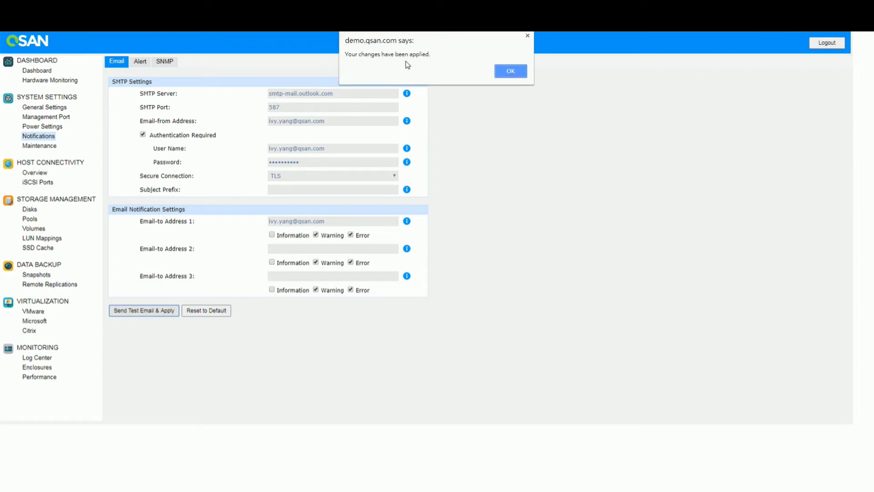
{"action": "left_click", "coordinate": [511, 73]}
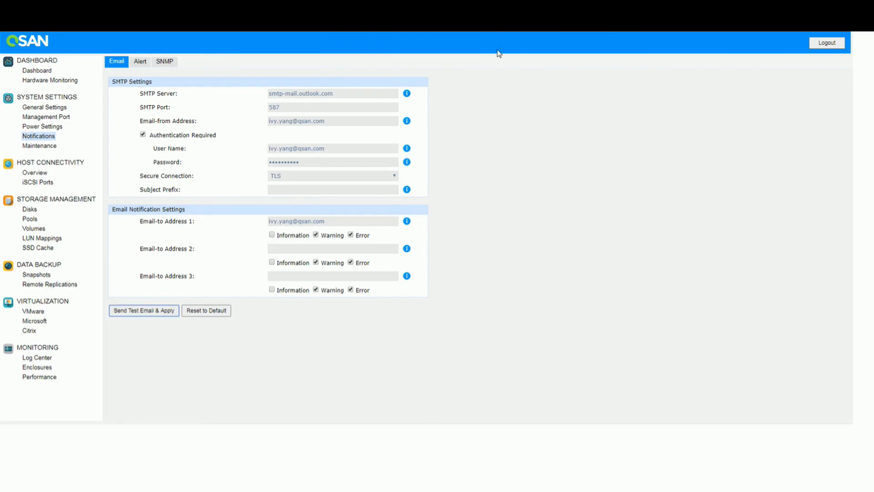